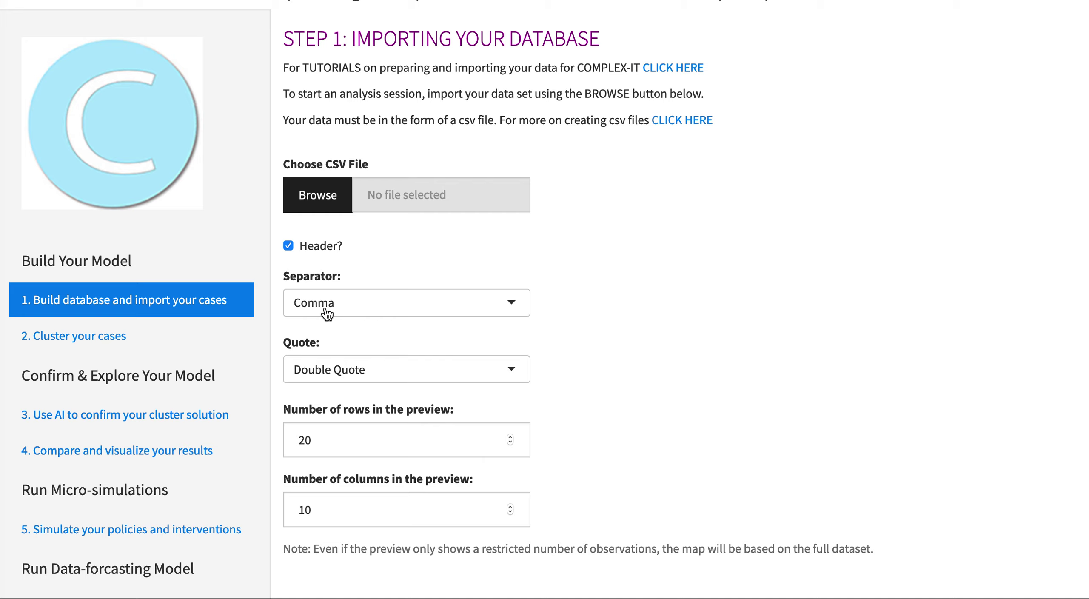
Step: Check the separator choices available for the CSV import without changing the Comma setting
left_click(512, 304)
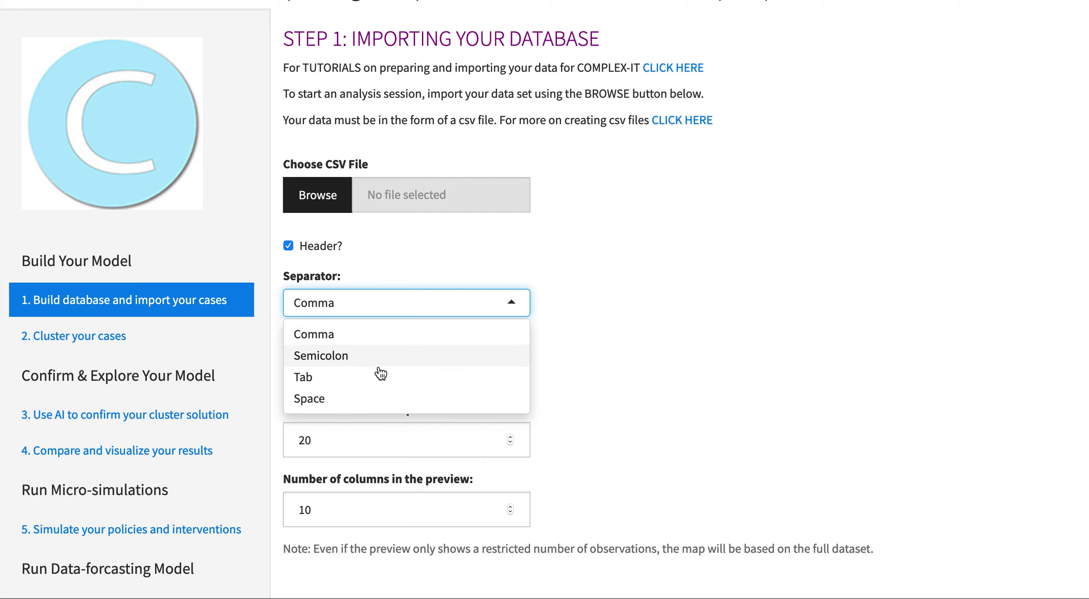
left_click(768, 348)
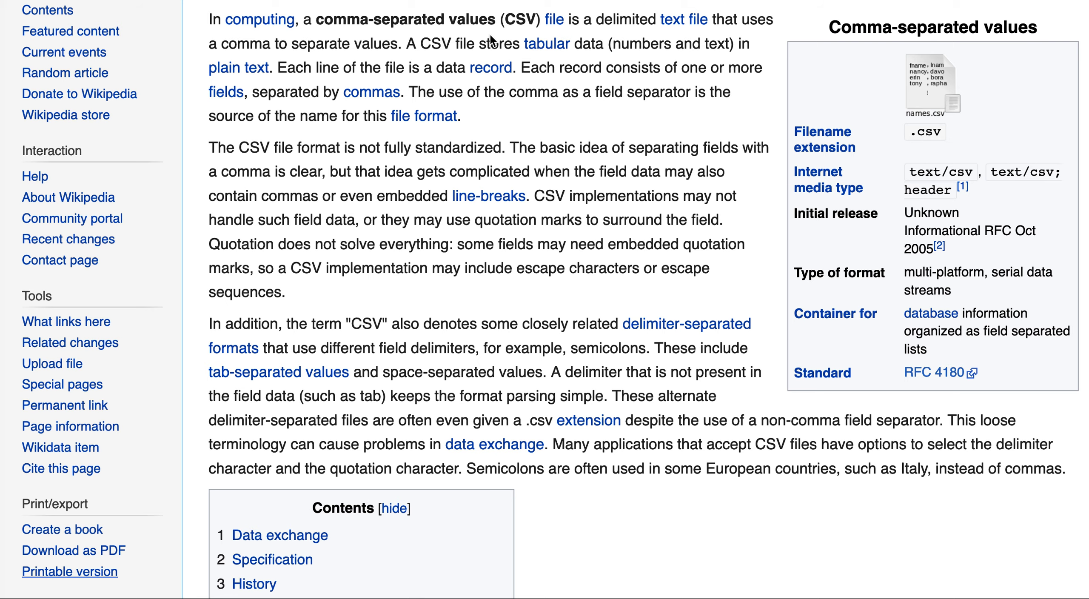
Step: Look through the wikiHow spreadsheet method for creating a CSV file, and bring up the comma-separated Wales text document
left_click(596, 597)
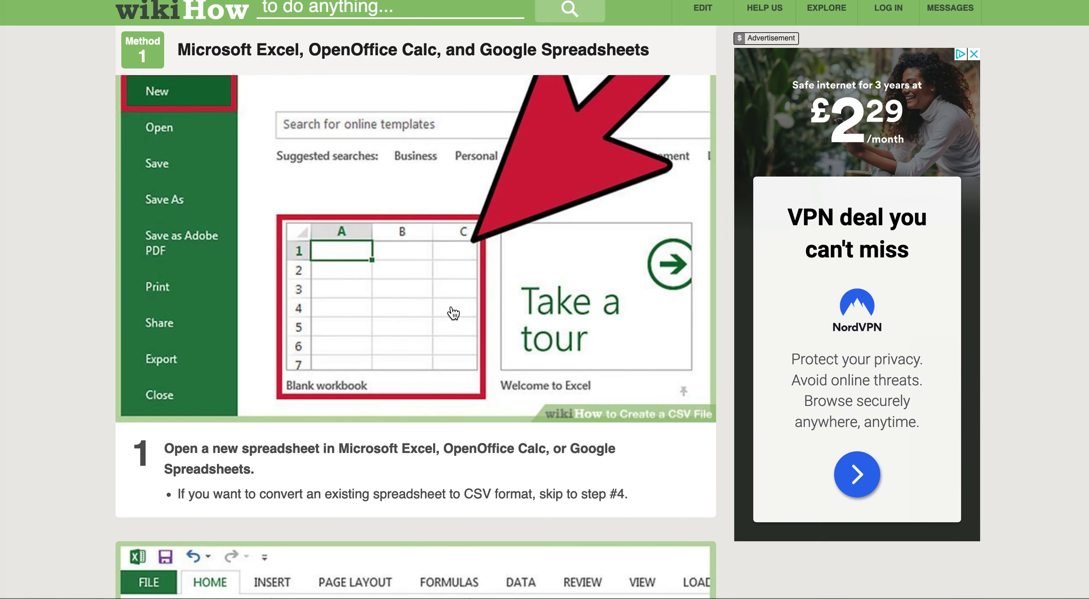
scroll(26, 371, "down", 15)
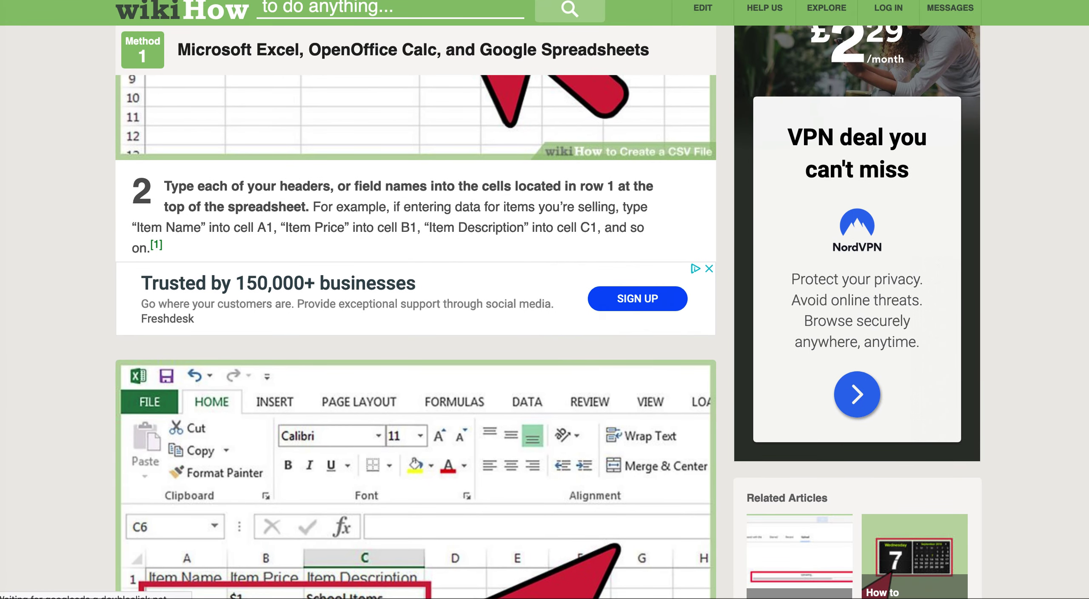
left_click(740, 598)
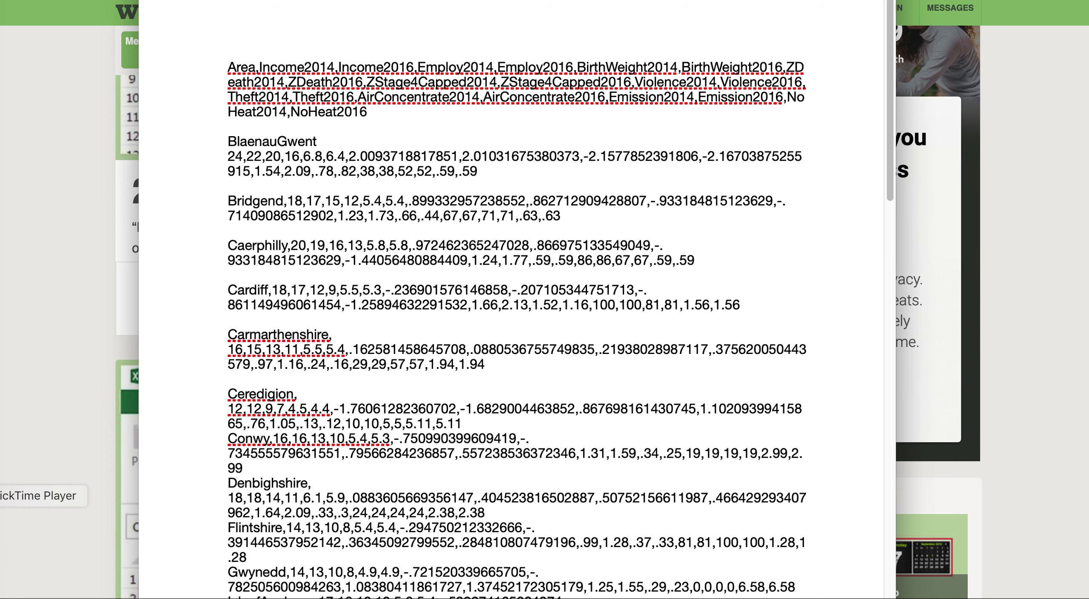
Step: Switch to Excel and examine the case rows, starting with BlaenauGwent, and all variable columns of the Wales2014_2016Data sheet
left_click(0, 437)
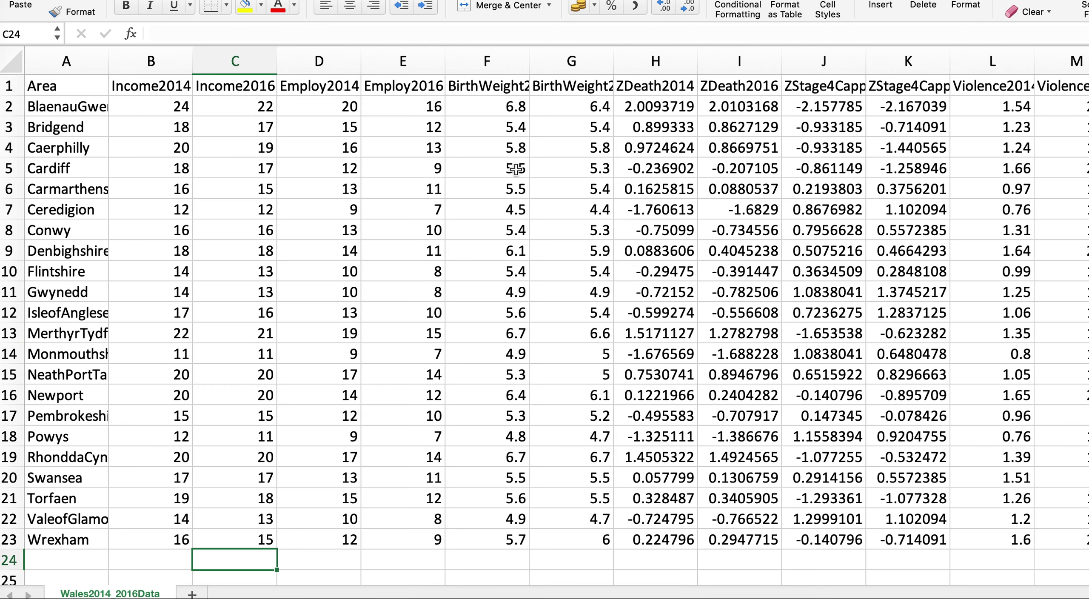
left_click(24, 105)
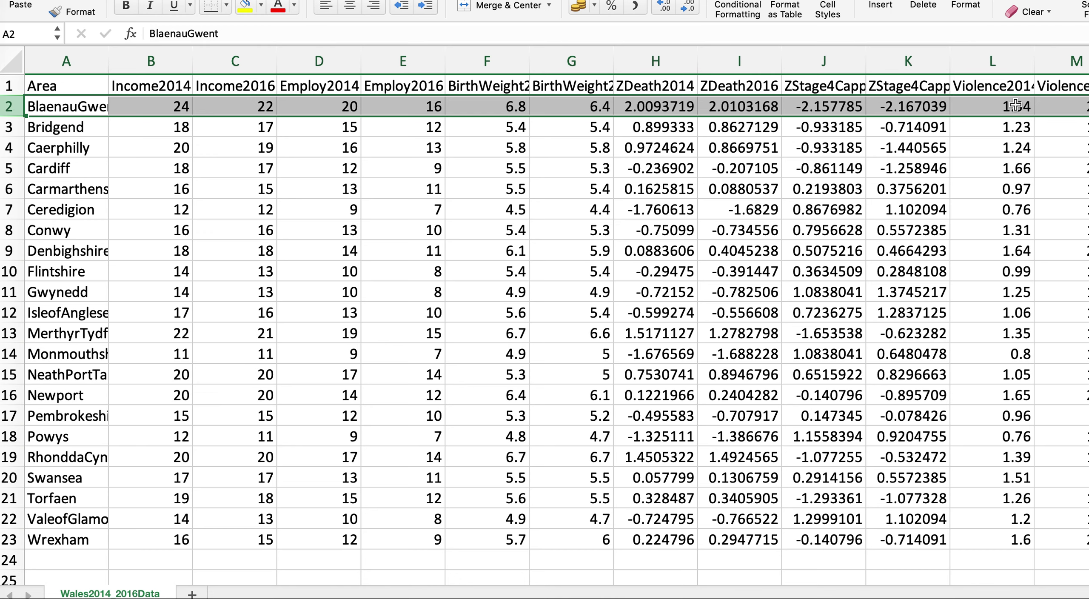
left_click(206, 324)
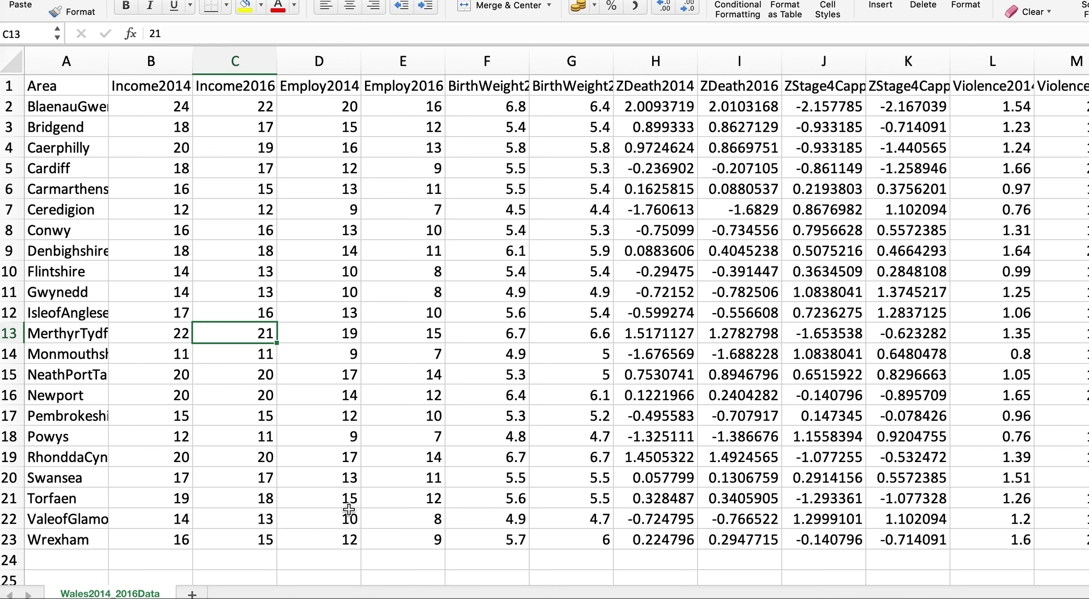
left_click_drag(395, 580, 489, 581)
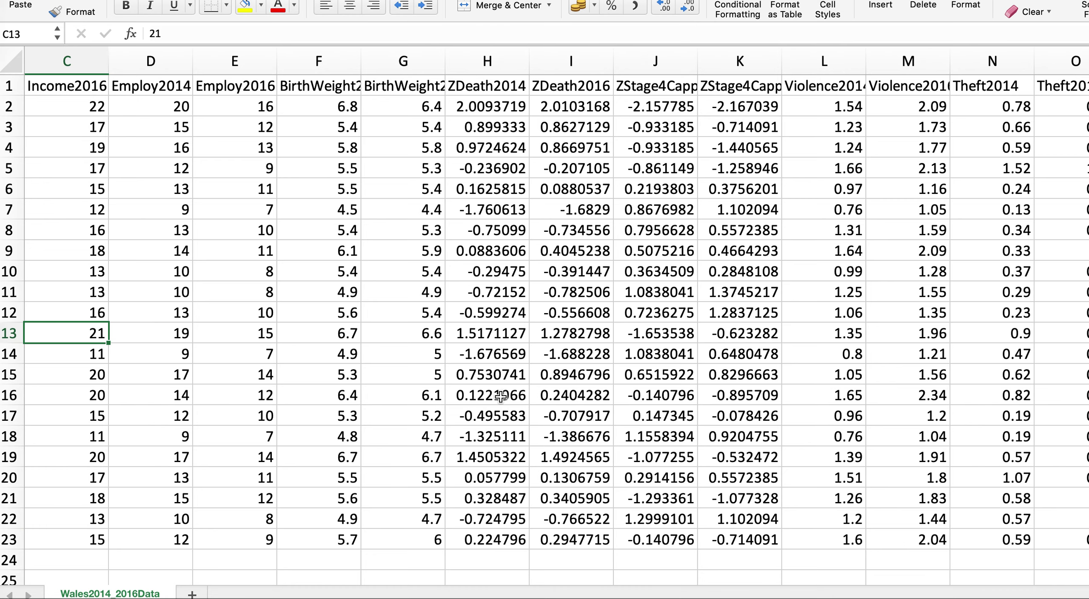
left_click_drag(484, 580, 748, 596)
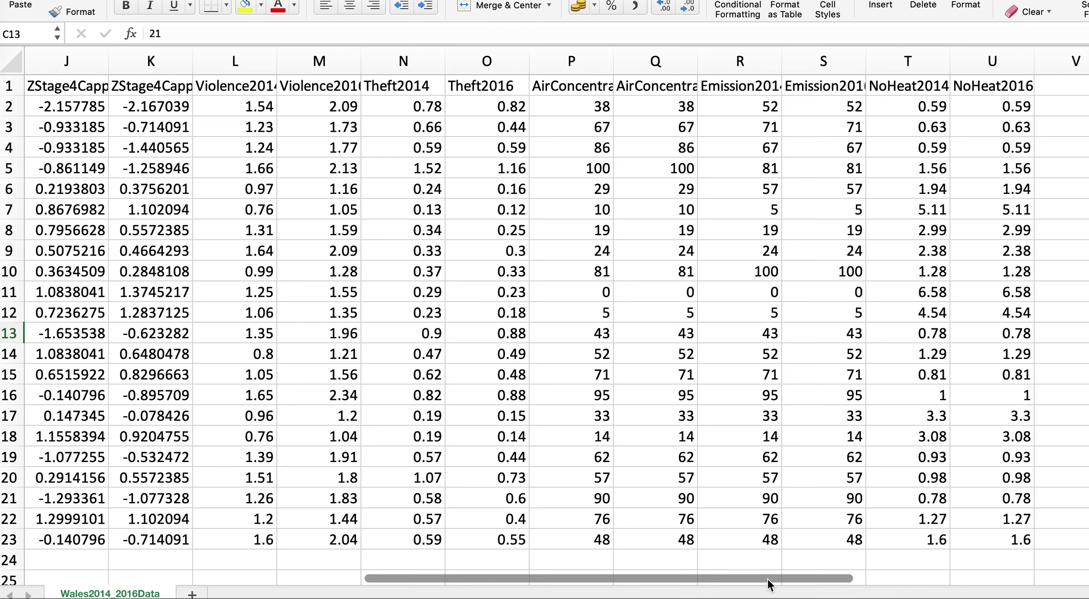
left_click_drag(768, 578, 374, 568)
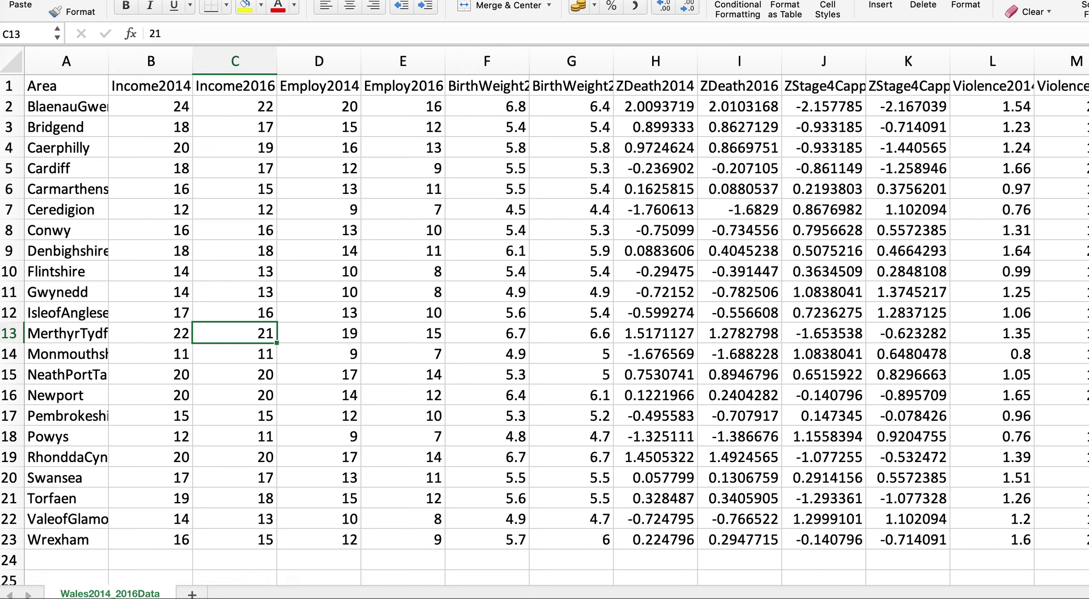
Step: Check the Comma Separated Values (.csv) format among the file formats for saving the workbook, and cancel the save
left_click(27, 0)
left_click(66, 33)
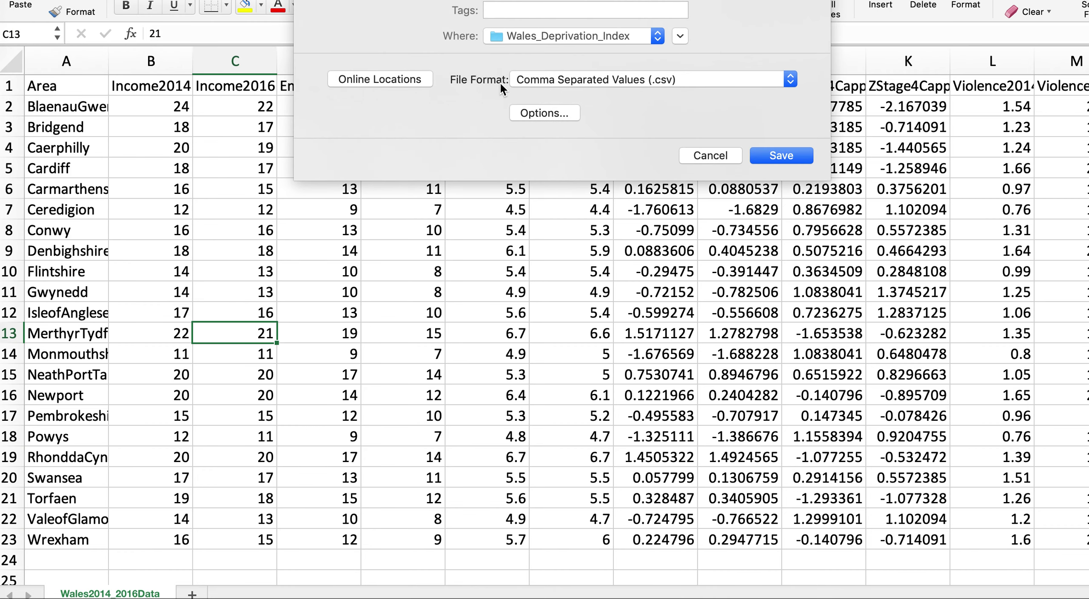
left_click(532, 81)
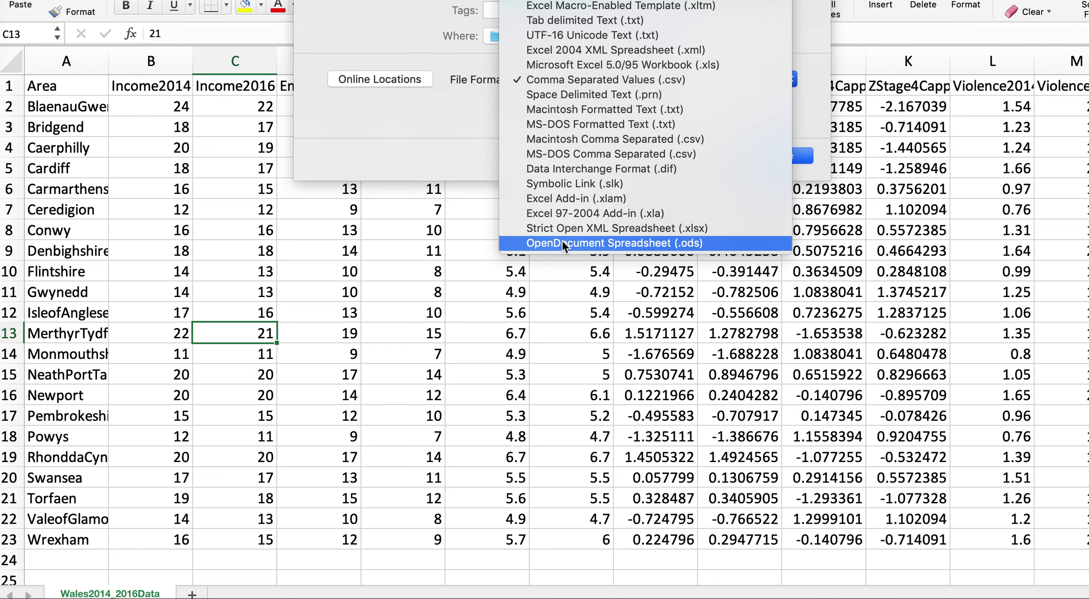
left_click(611, 87)
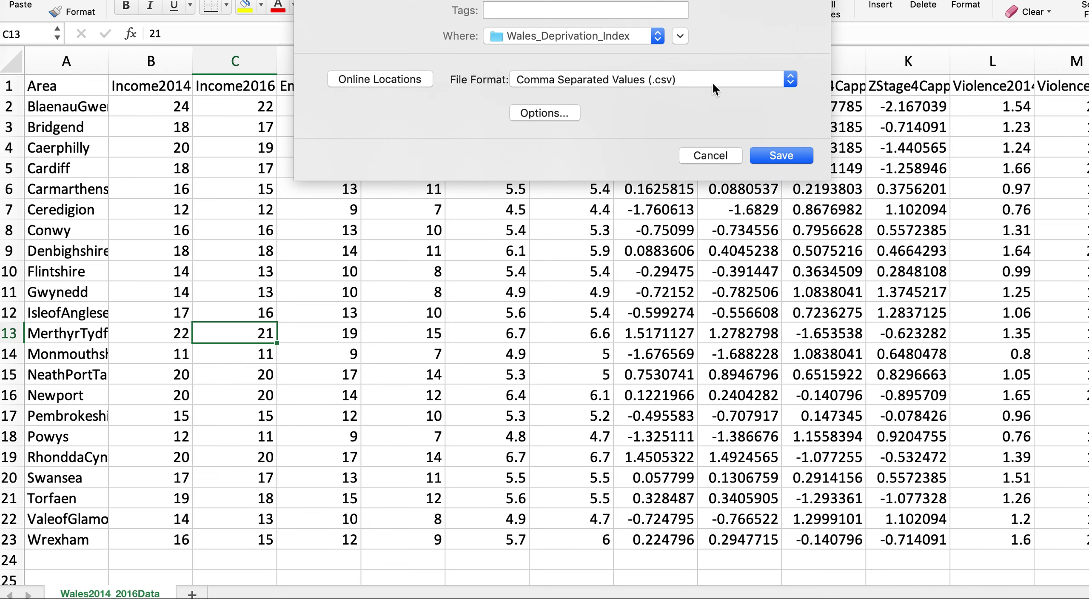
left_click(729, 160)
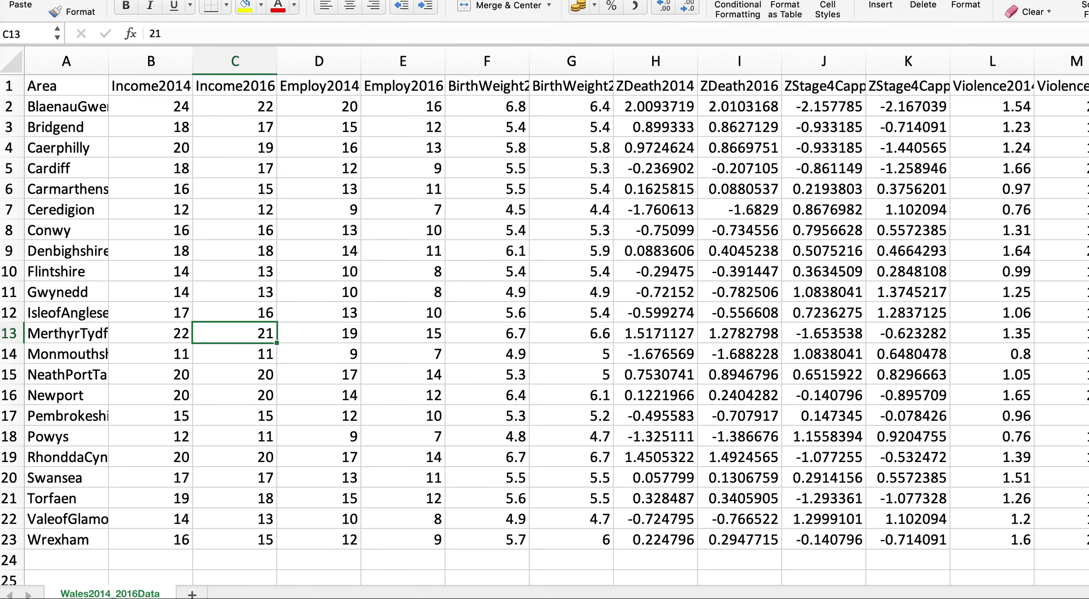
Step: In the comma-separated text document, add a semicolon after BlaenauGwent, and return to the COMPLEX-IT import page
key("super+Tab")
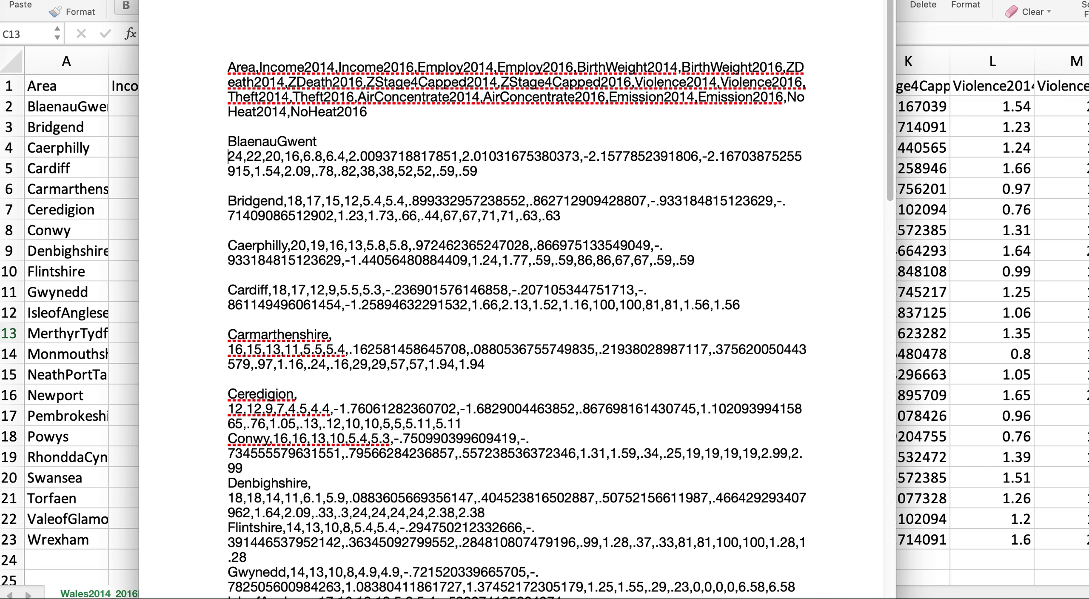
left_click(327, 140)
type(";")
left_click(965, 496)
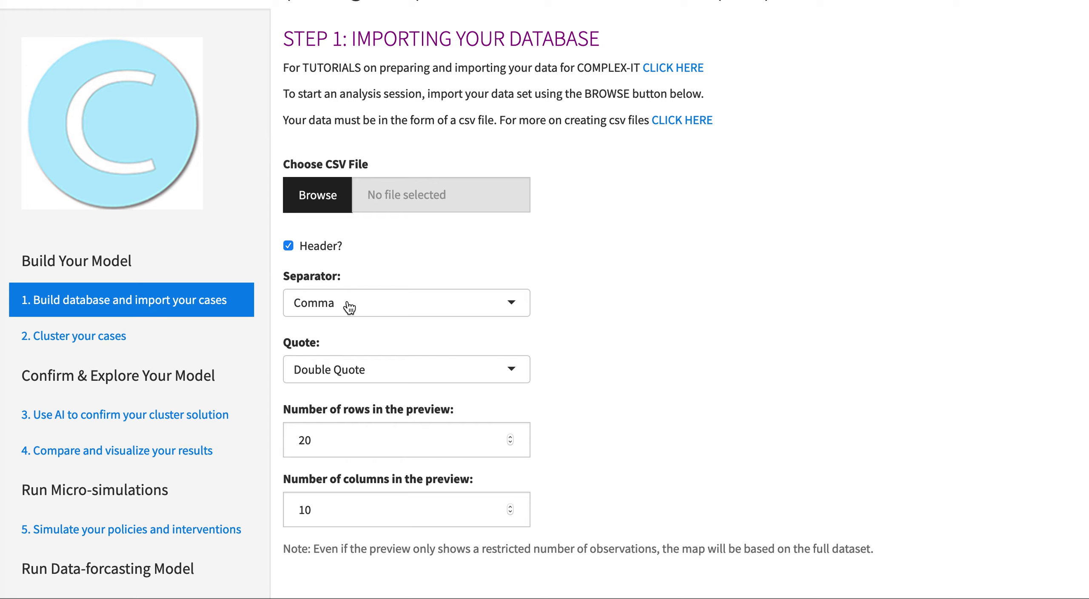
Step: Import the file WalesIMD2014.csv as the database
left_click(328, 199)
left_click(371, 4)
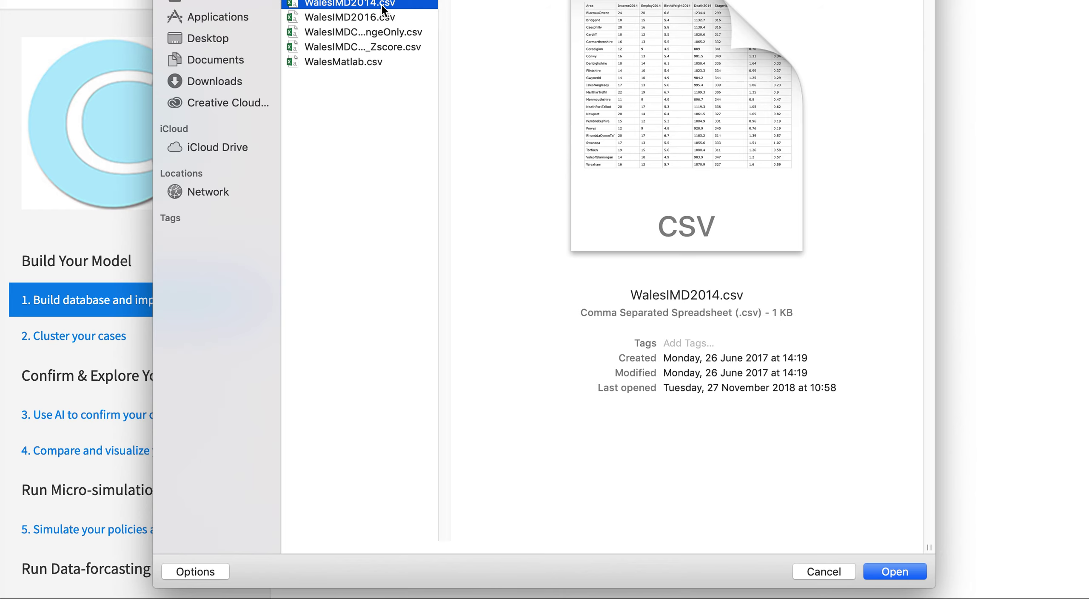
left_click(909, 578)
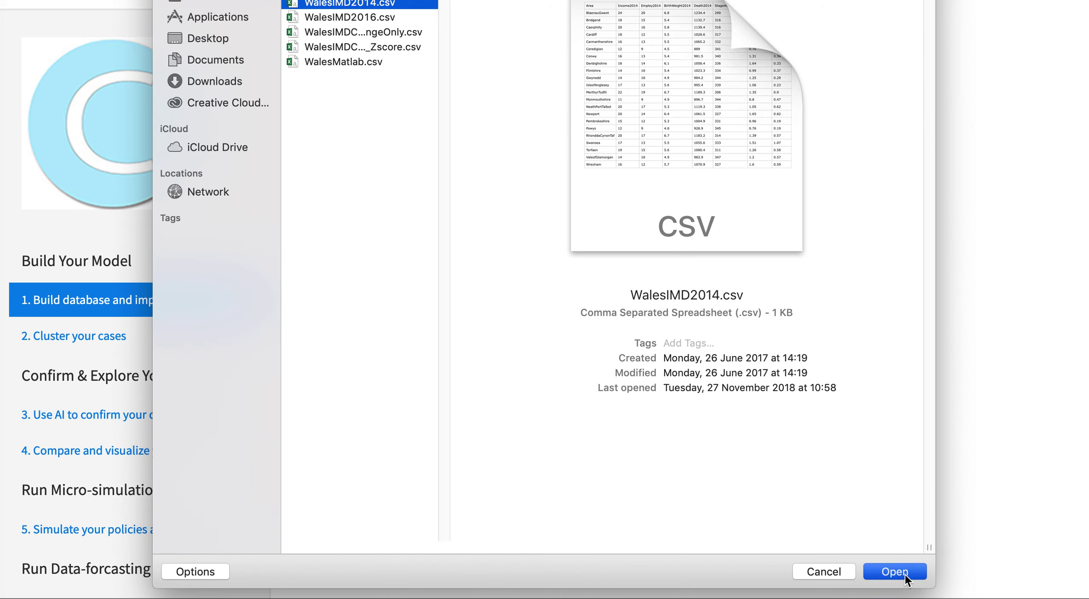
Step: Examine the input variables and the data preview table of the imported WalesIMD2014.csv
scroll(876, 493, "down", 5)
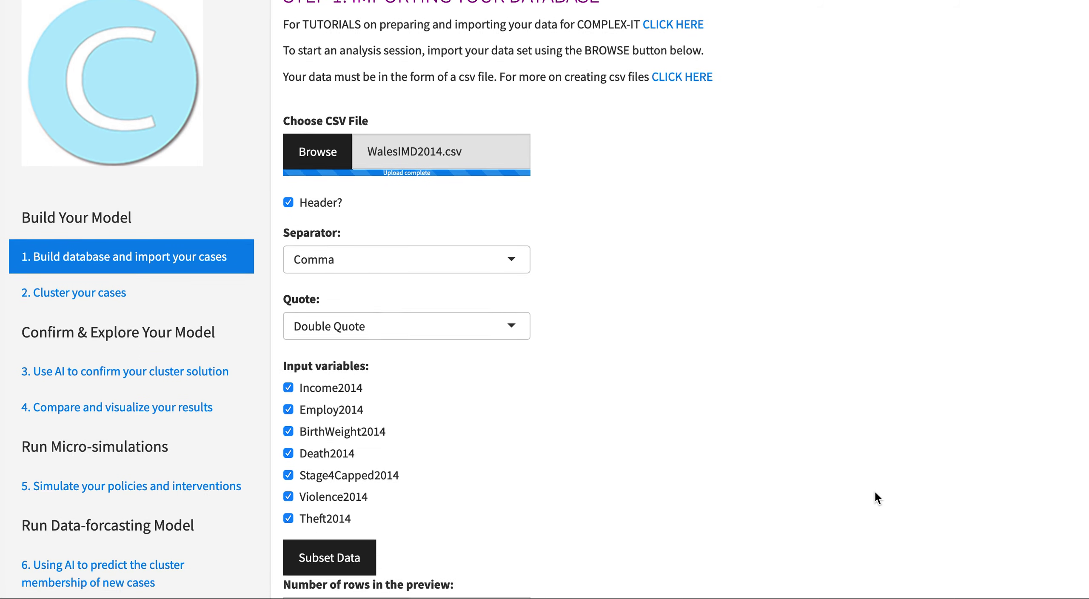
scroll(875, 488, "down", 1)
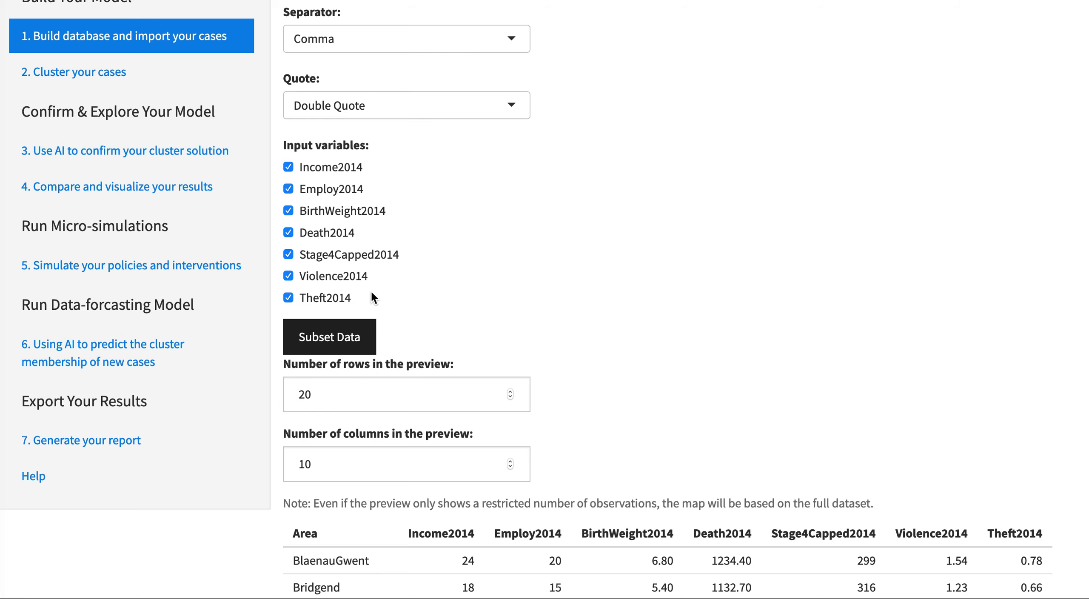
scroll(789, 325, "down", 7)
scroll(790, 333, "down", 3)
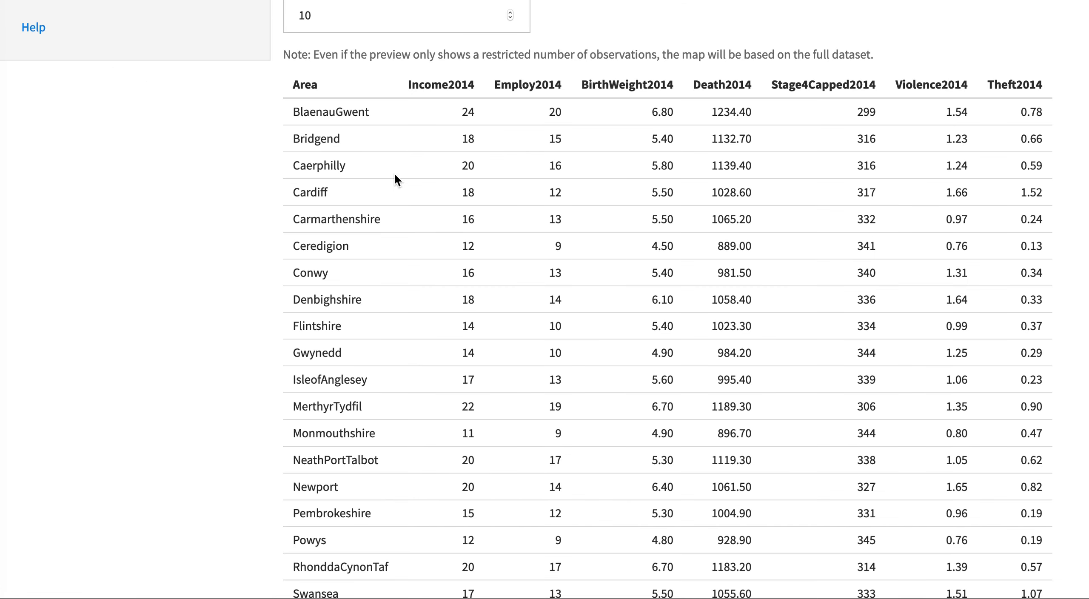
scroll(780, 125, "up", 3)
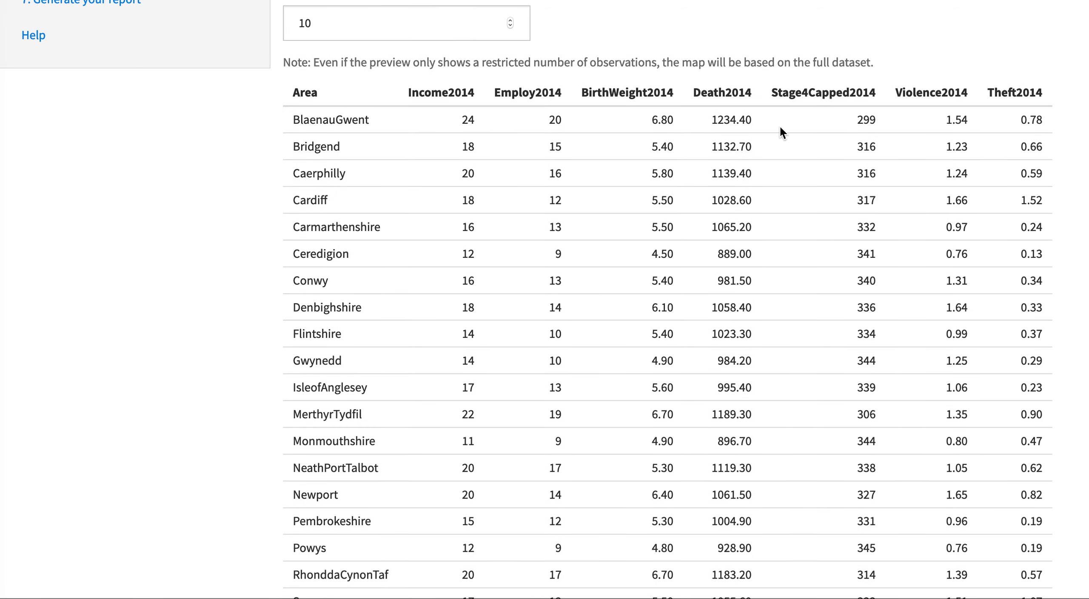
scroll(706, 285, "up", 10)
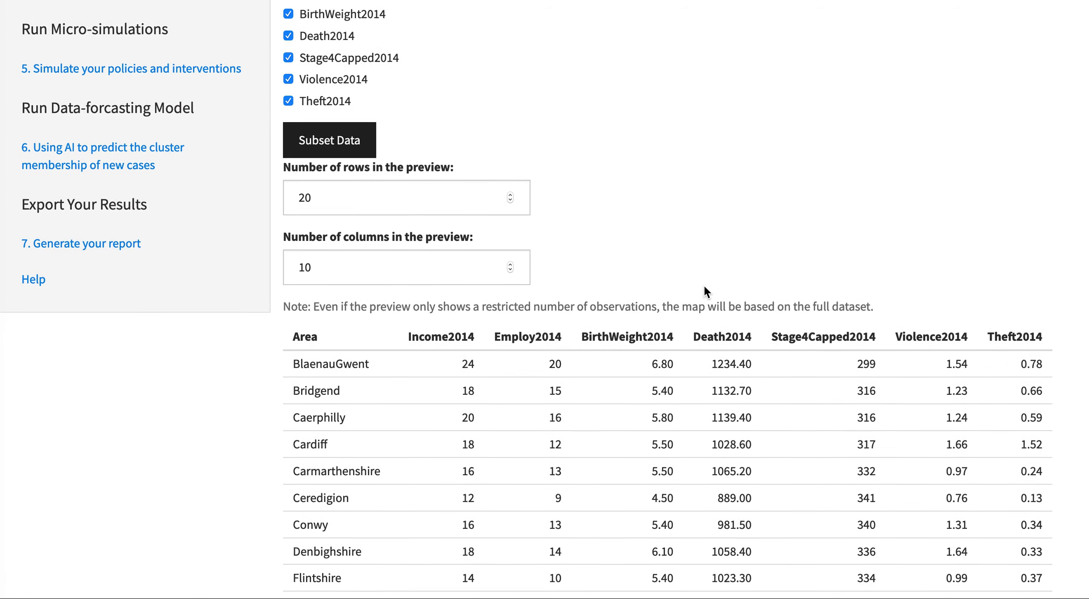
scroll(700, 284, "up", 5)
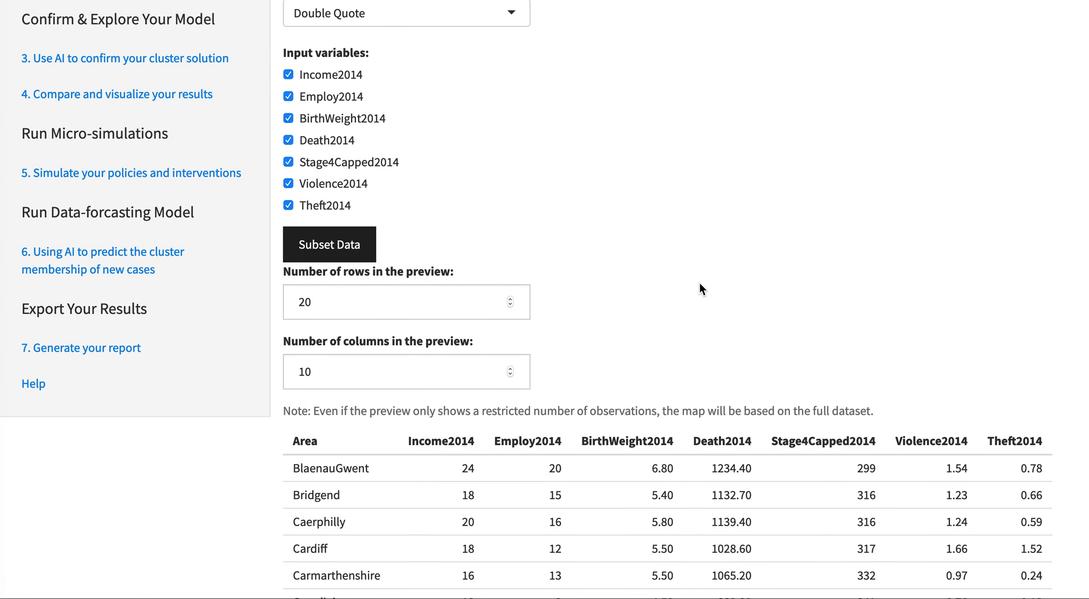
scroll(700, 284, "up", 4)
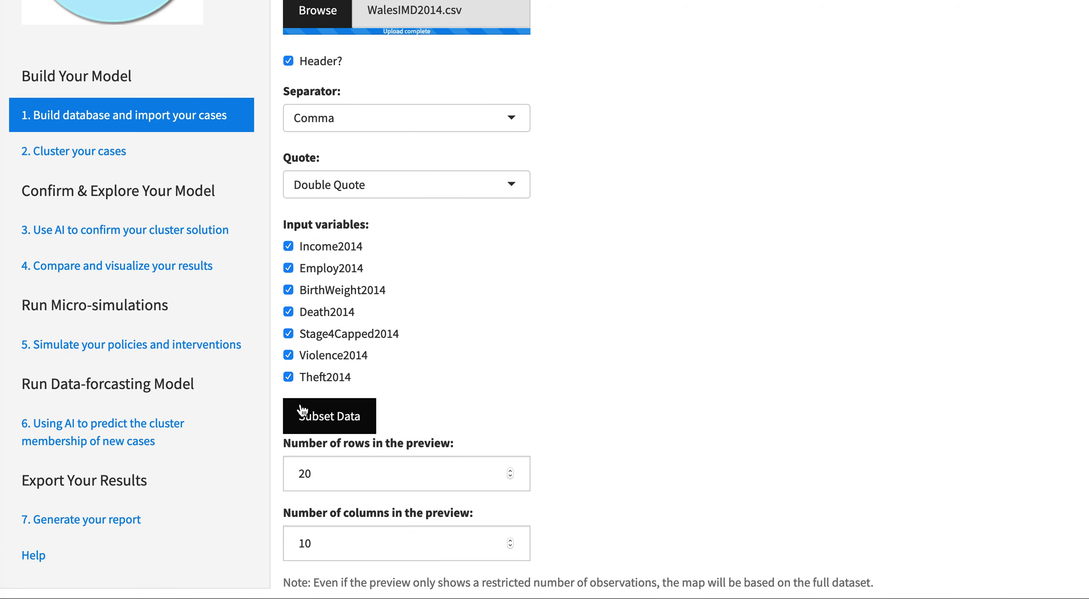
Step: Deselect Employ2014 among the input variables and check the preview table and import settings
left_click(288, 268)
scroll(717, 335, "down", 10)
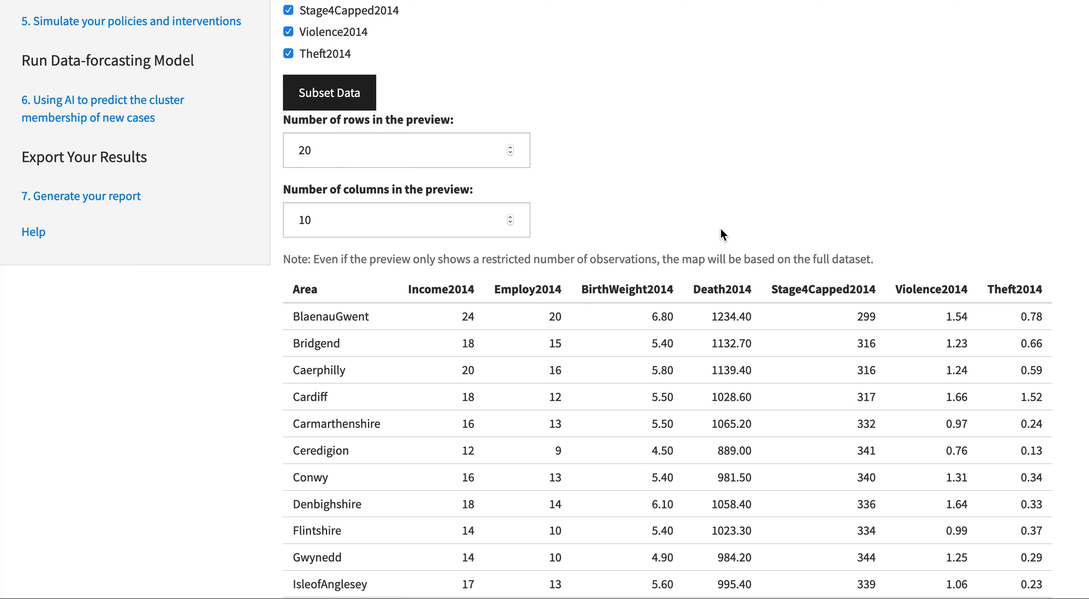
scroll(753, 211, "up", 4)
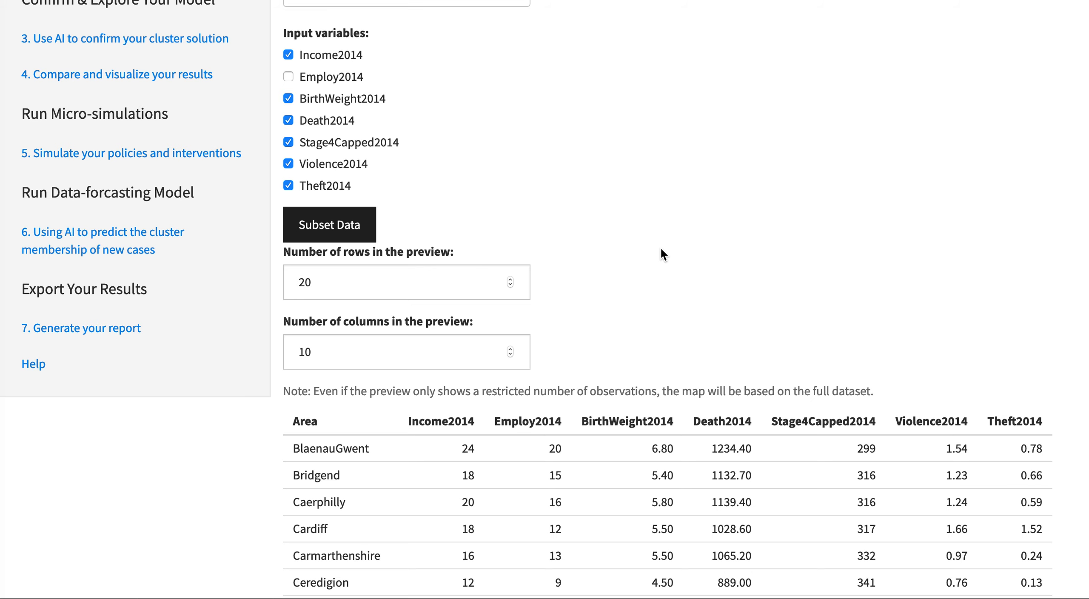
scroll(661, 247, "up", 3)
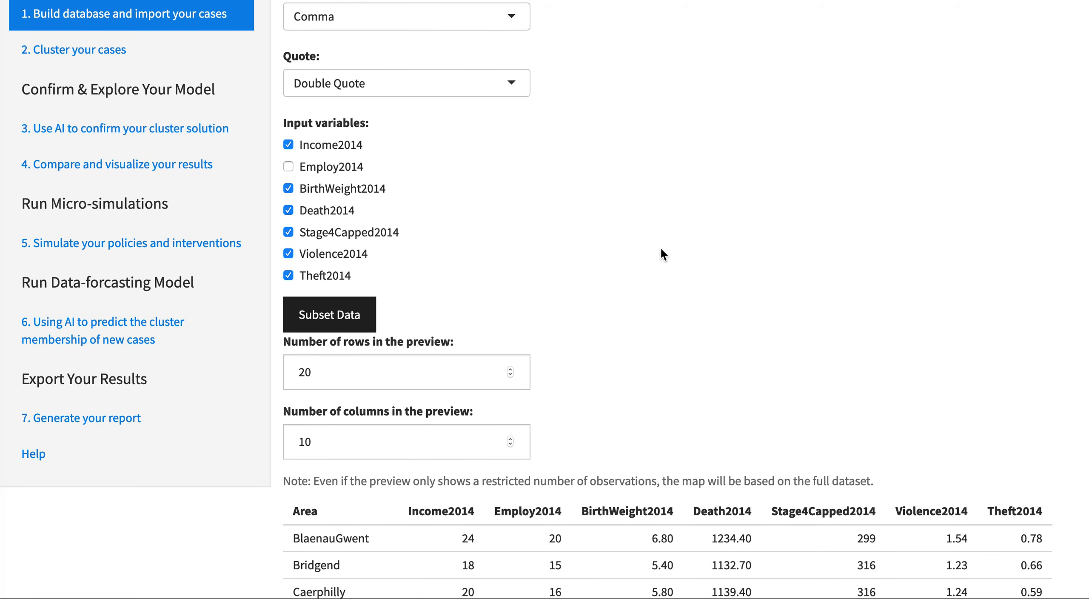
scroll(661, 250, "up", 2)
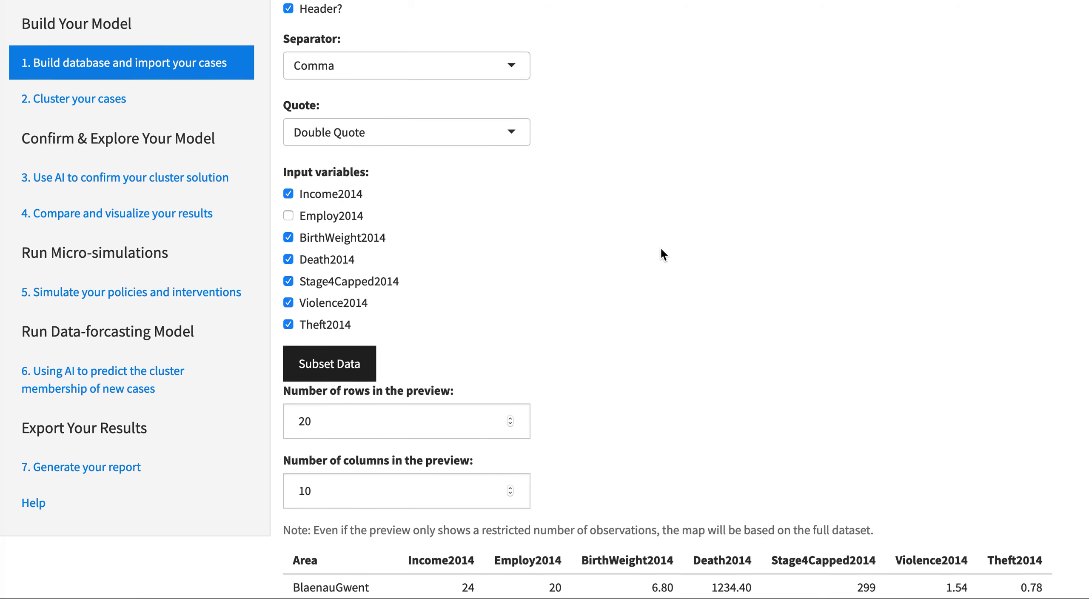
scroll(660, 254, "up", 2)
scroll(660, 254, "up", 2)
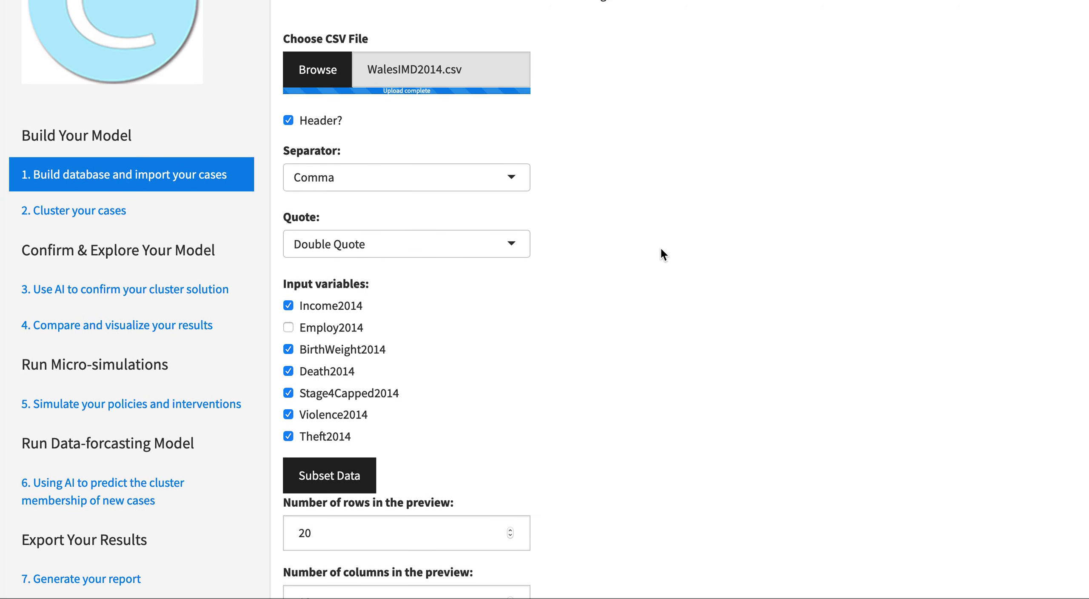
Step: Open the Cluster your cases stage and review its k-means instructions
left_click(64, 213)
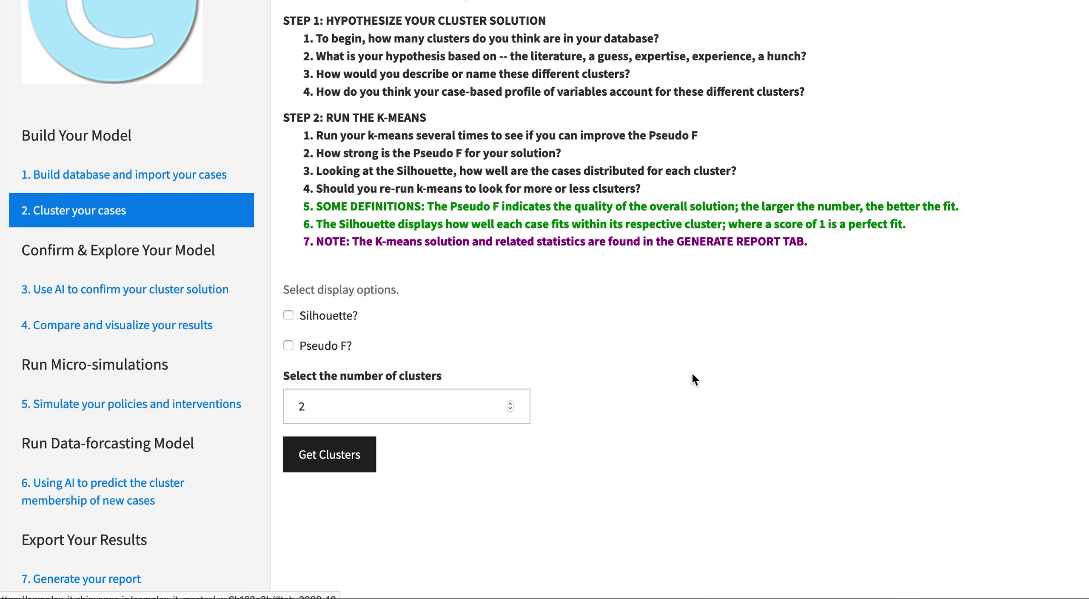
scroll(709, 362, "up", 2)
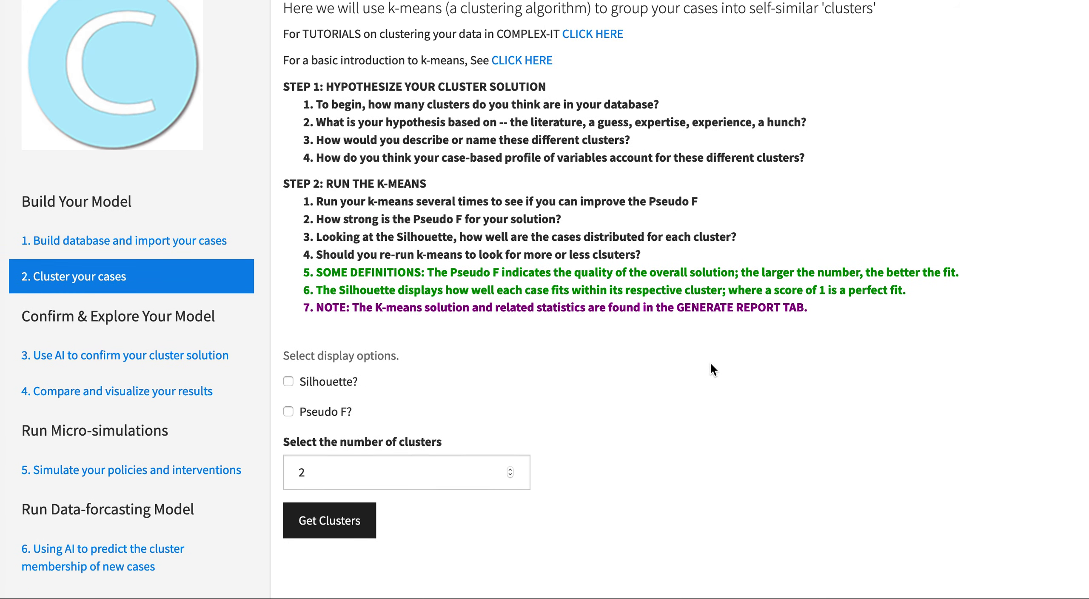